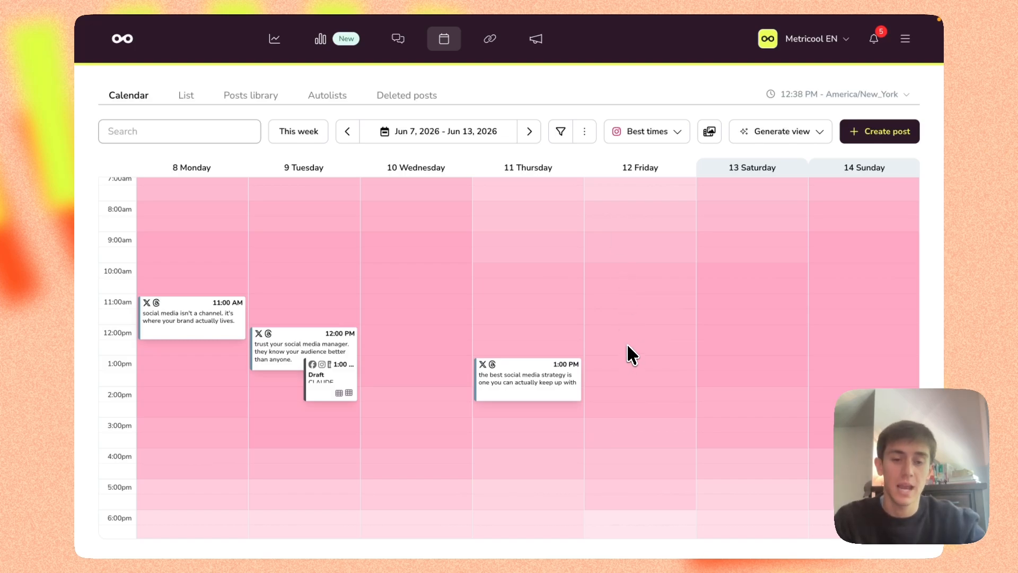
Start a new post from the planning calendar and add Instagram to its selected networks, Facebook and LinkedIn
left_click(627, 343)
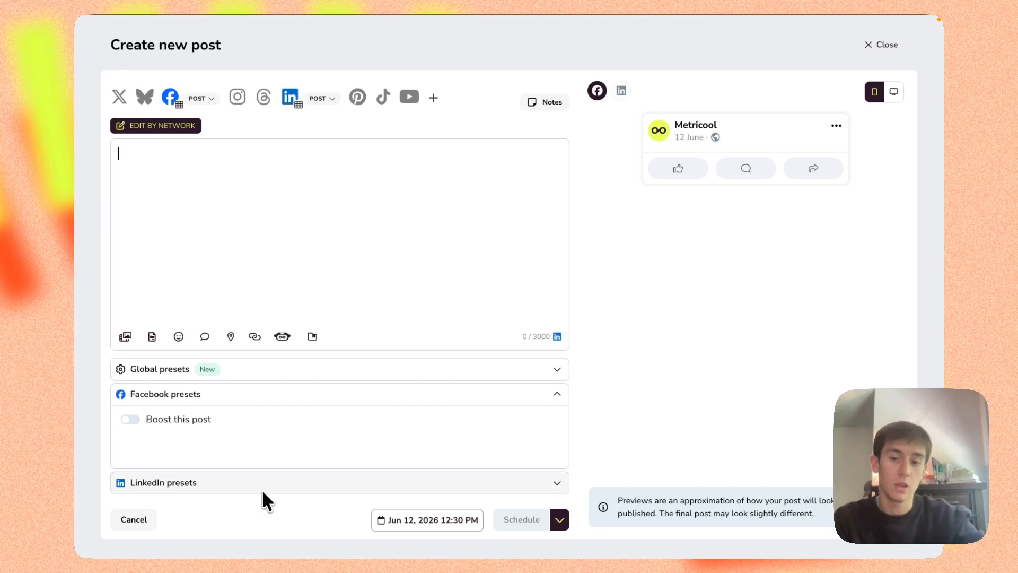
left_click(150, 529)
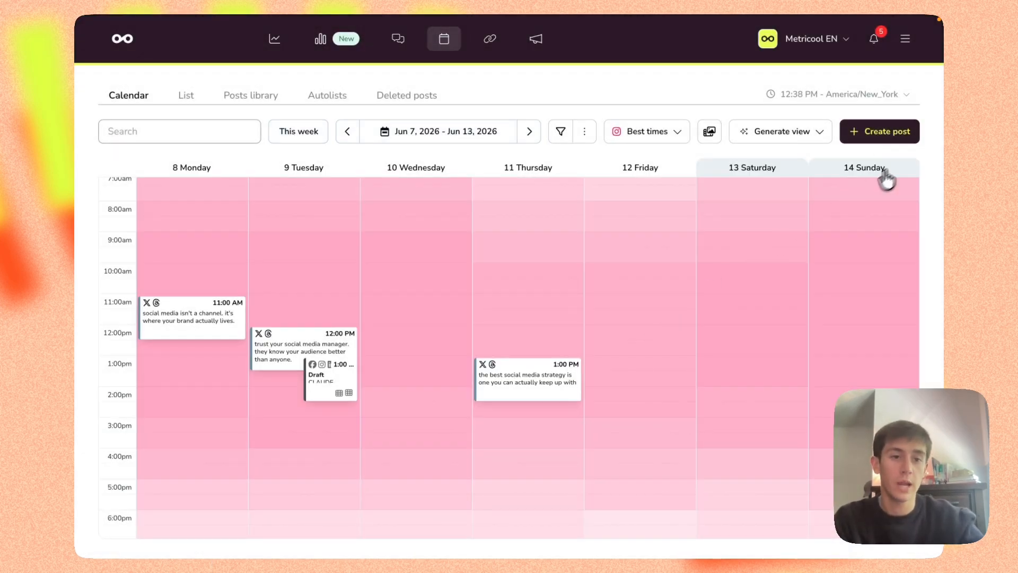
left_click(891, 142)
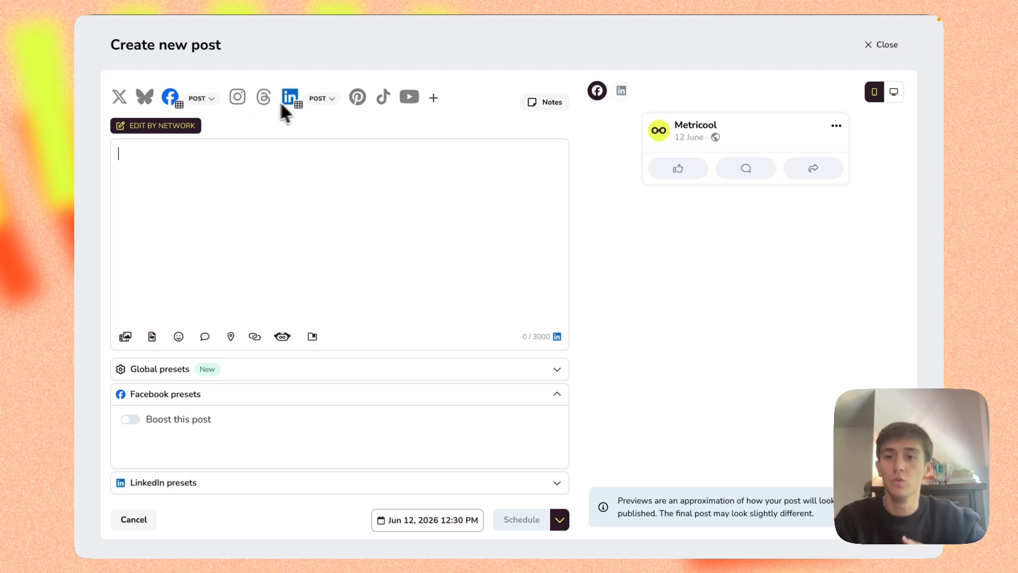
left_click(244, 98)
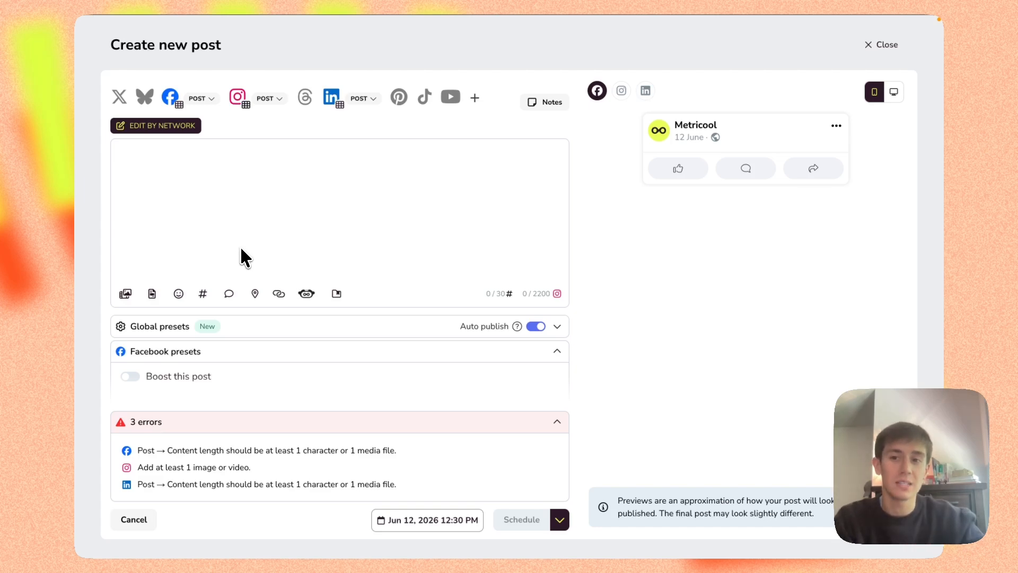
Review the available content types for Facebook, Instagram and LinkedIn in the new post
left_click(205, 98)
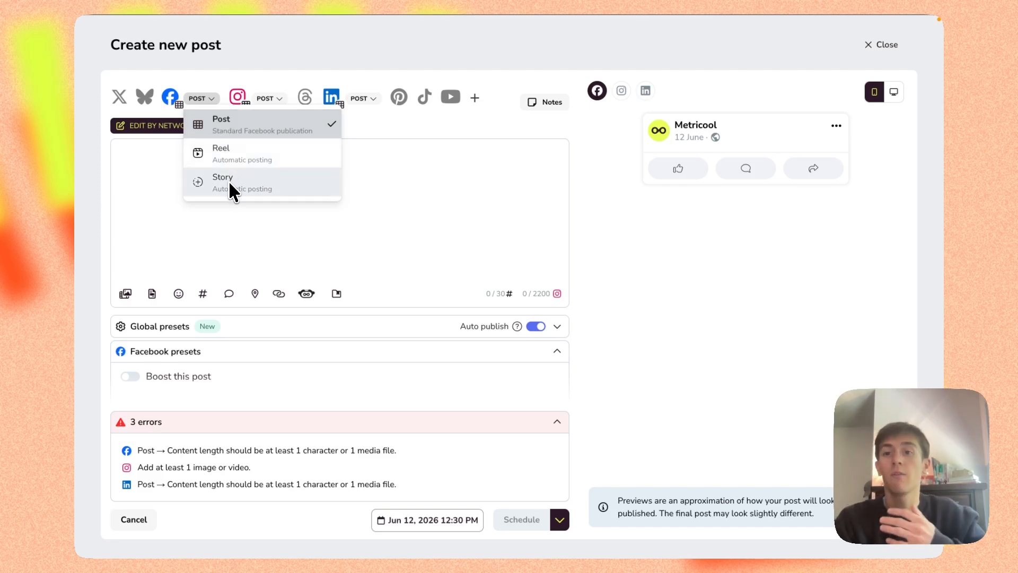
left_click(271, 99)
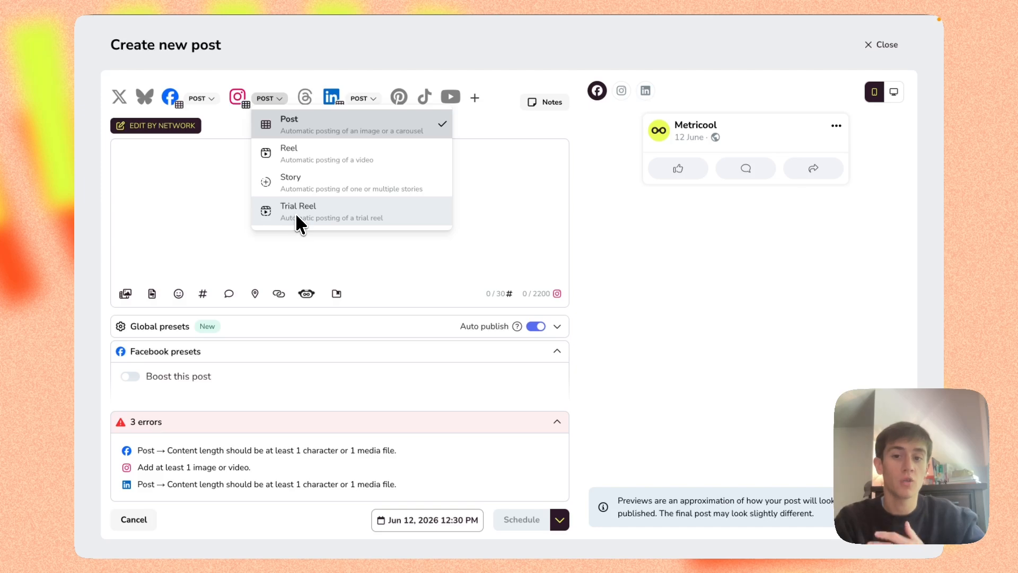
left_click(370, 101)
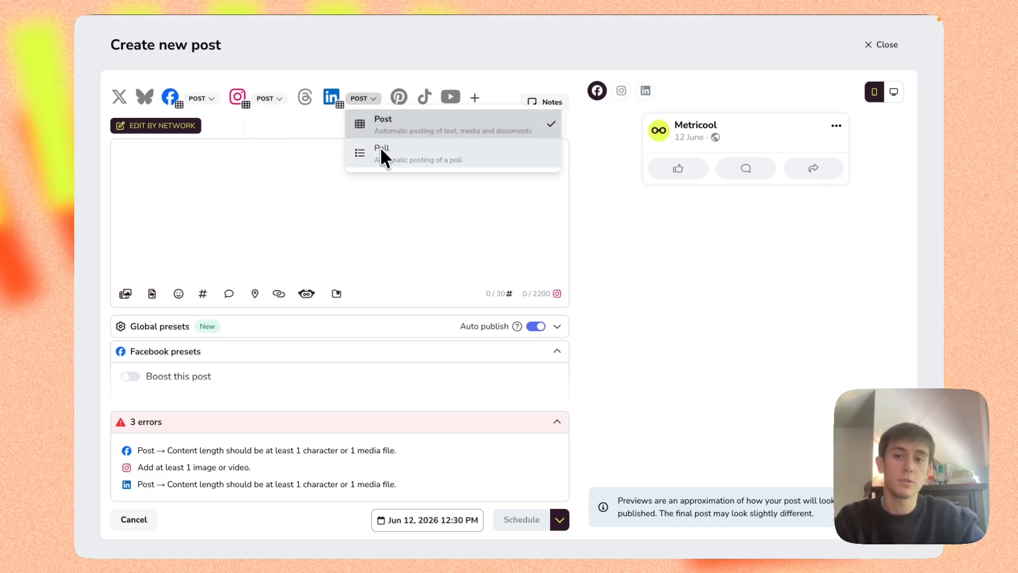
left_click(350, 194)
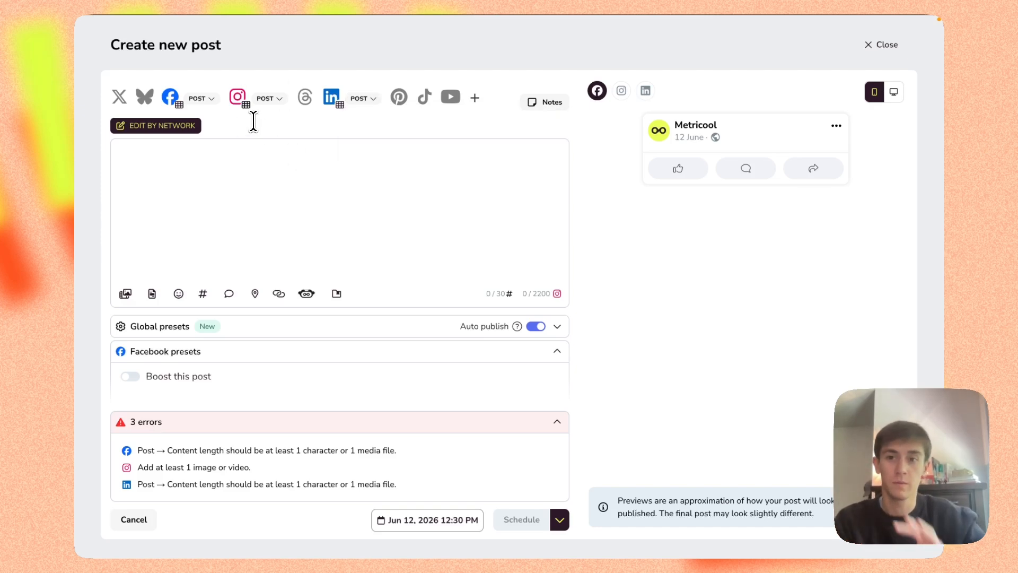
Attach the CapCut vs Edits image and enter the caption "CapCut Vs Edits, which one wins the battle of video editing?"
left_click(124, 297)
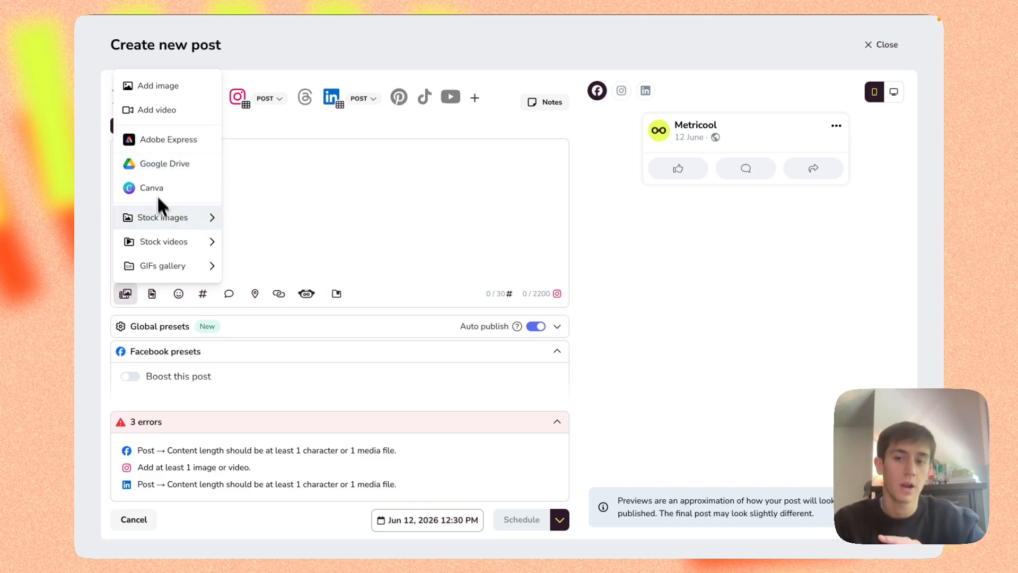
left_click(164, 228)
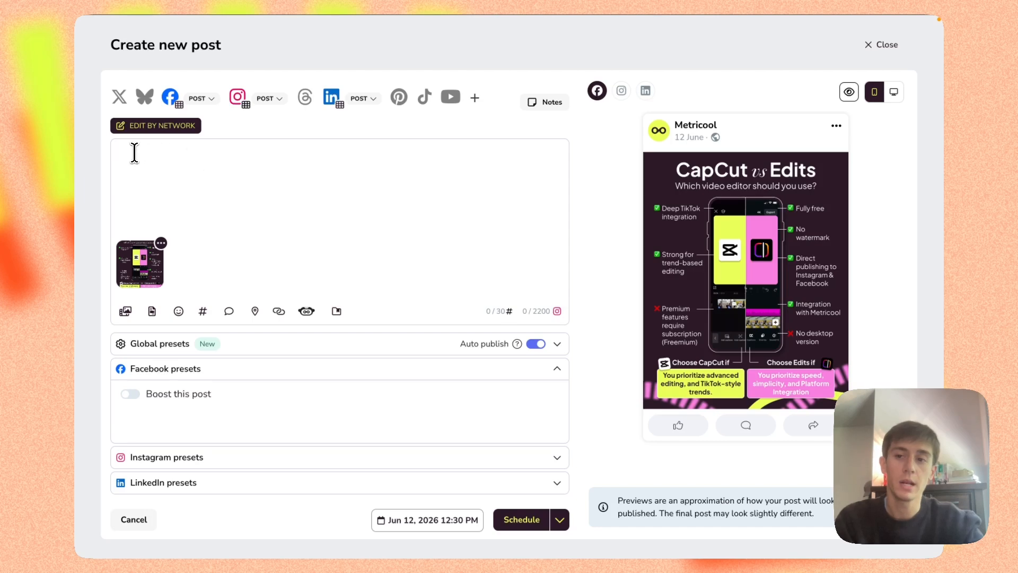
type("CapCut Vs Edits, which one wins the battle of video editing?")
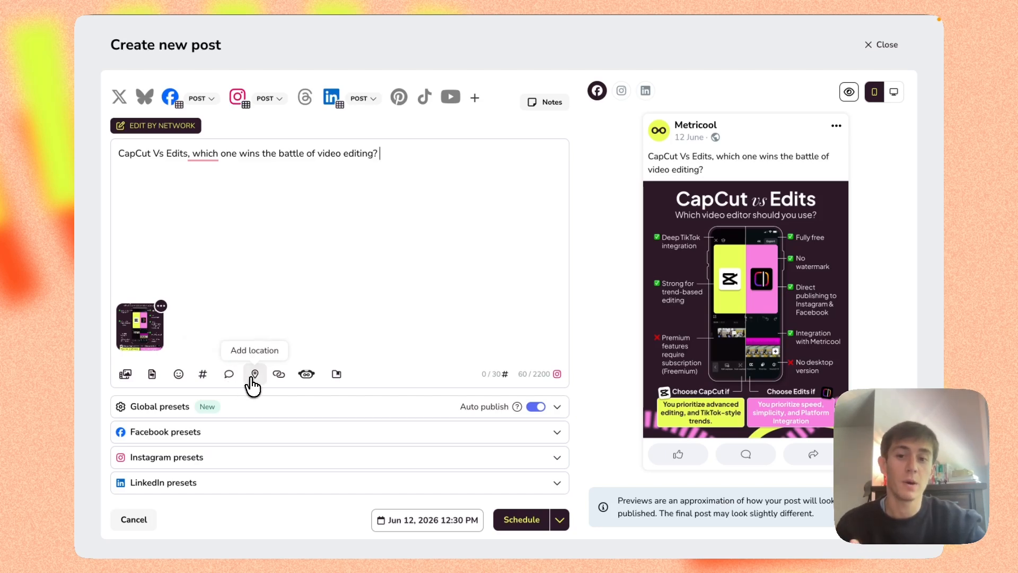
left_click(336, 374)
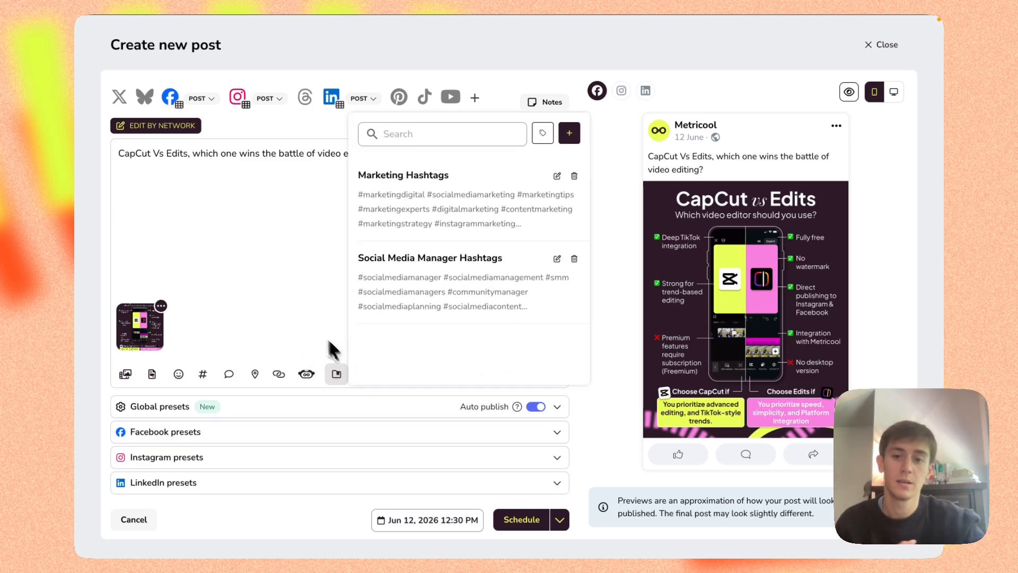
left_click(336, 374)
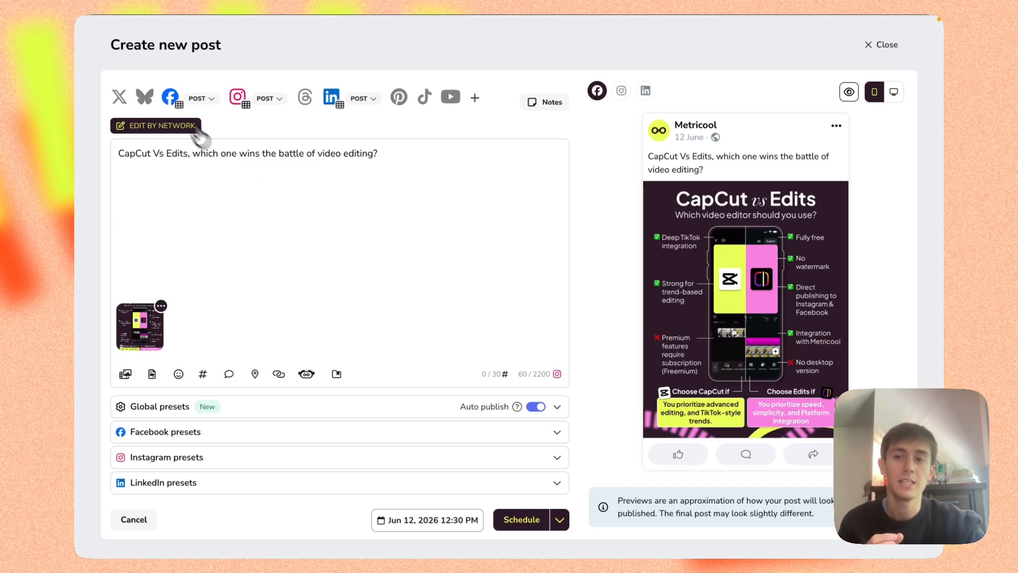
Edit the post by network, changing the Facebook caption to "CapCut Vs Edits: Which one wins the battle of video editing?" and reviewing the Instagram and LinkedIn versions
left_click(163, 126)
left_click(189, 127)
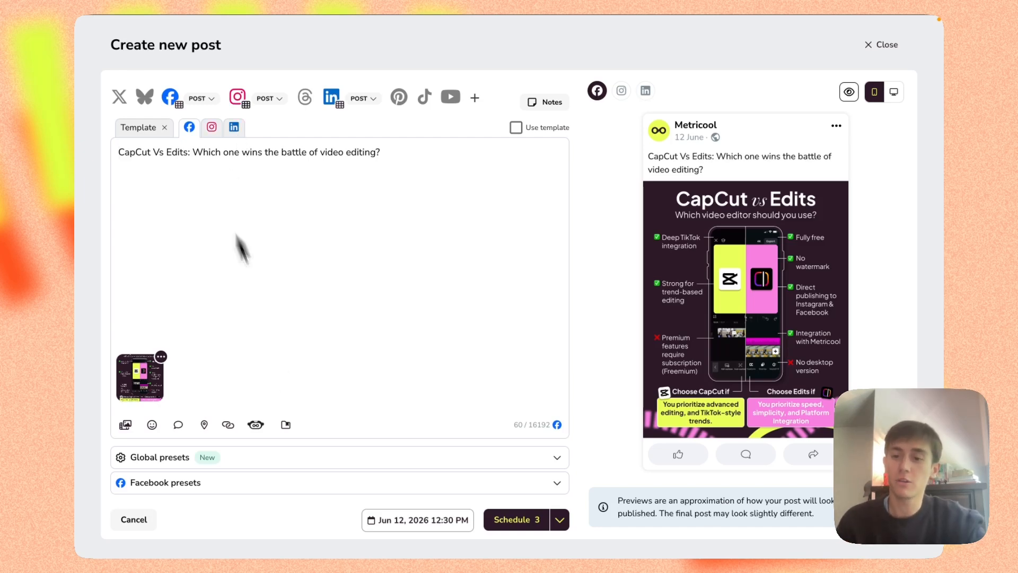
left_click(310, 485)
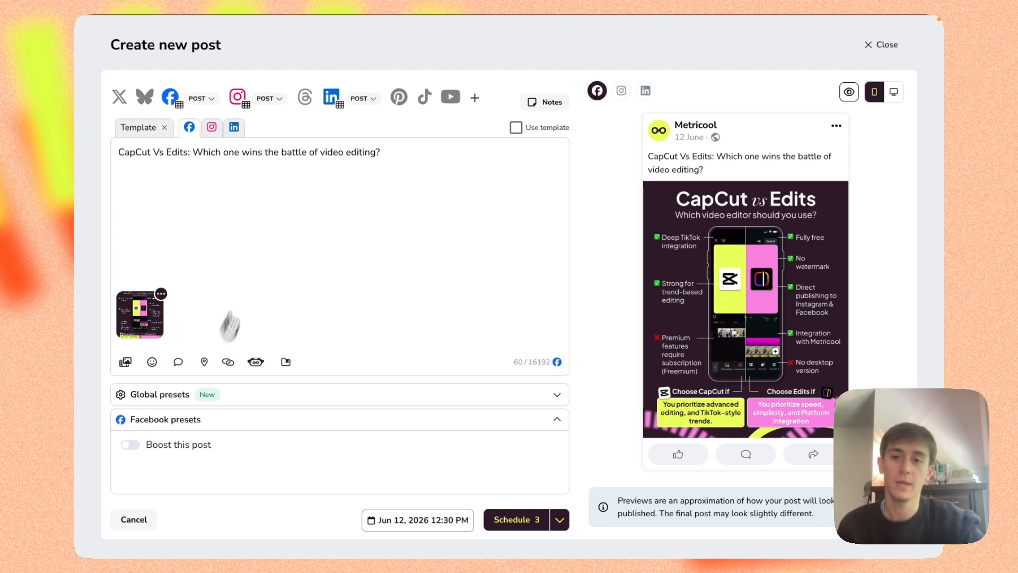
left_click(211, 127)
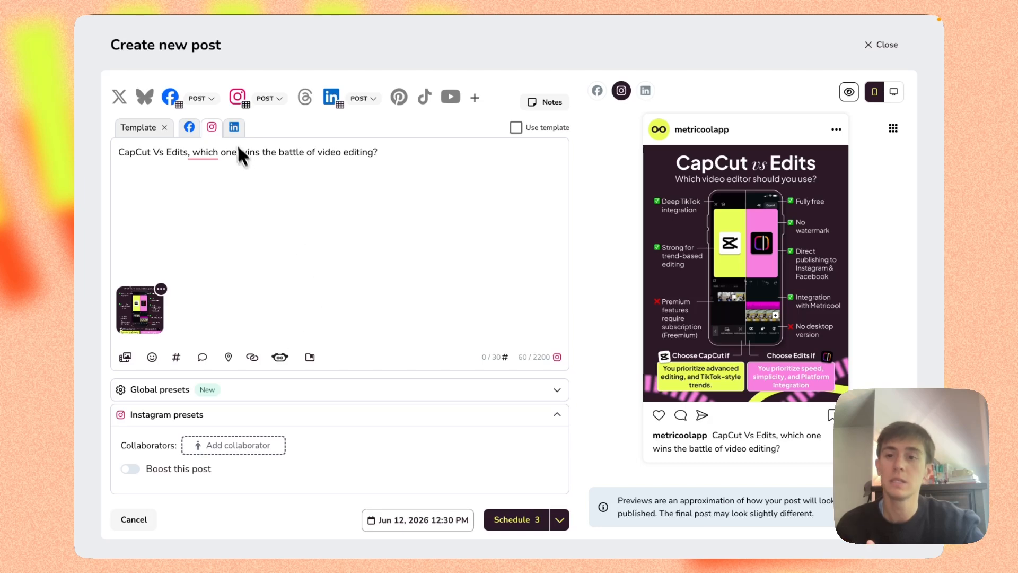
left_click(234, 127)
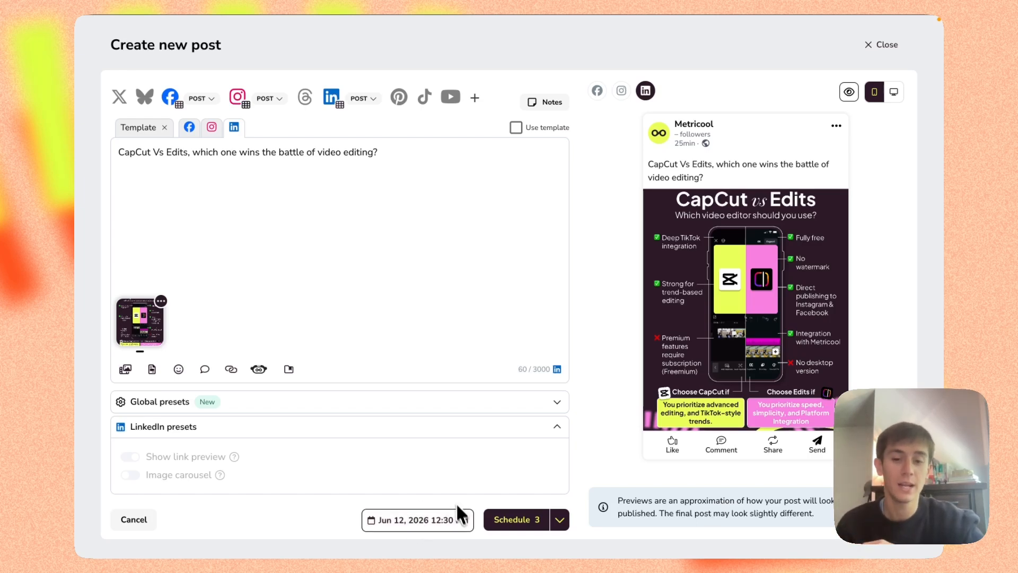
Schedule the post on all three networks for June 11, 2026 at 12:30 PM
left_click(402, 520)
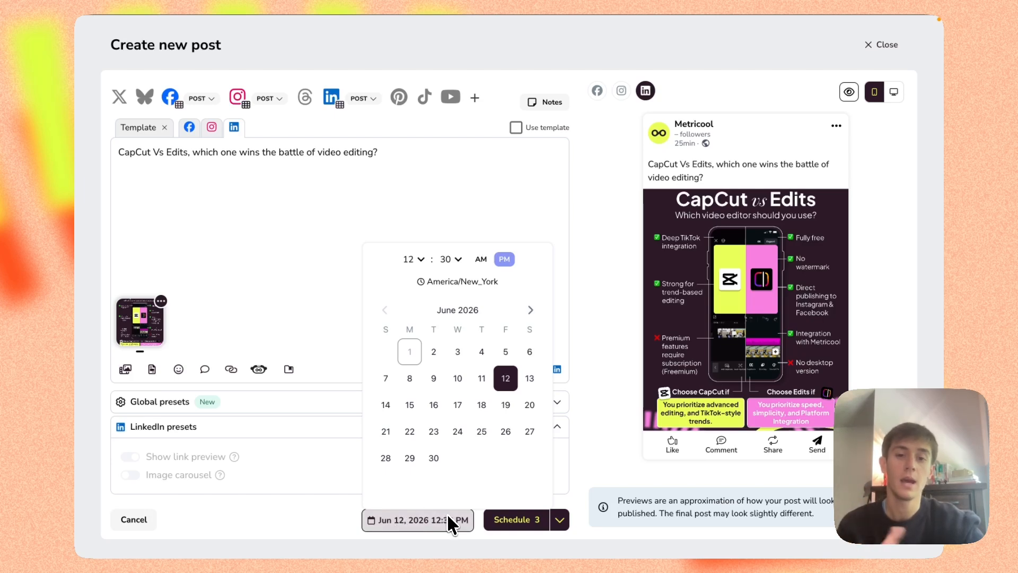
left_click(482, 379)
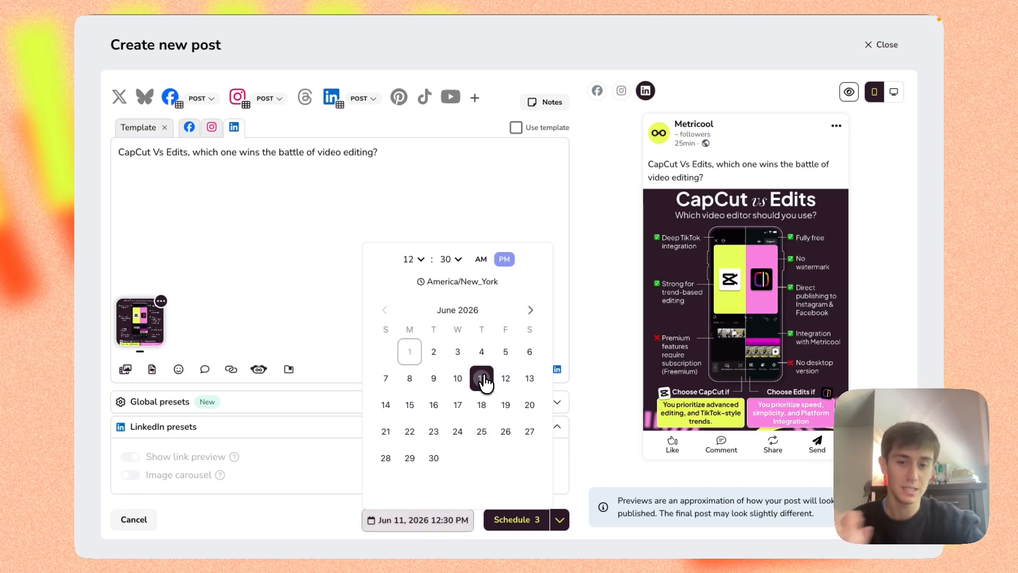
left_click(415, 258)
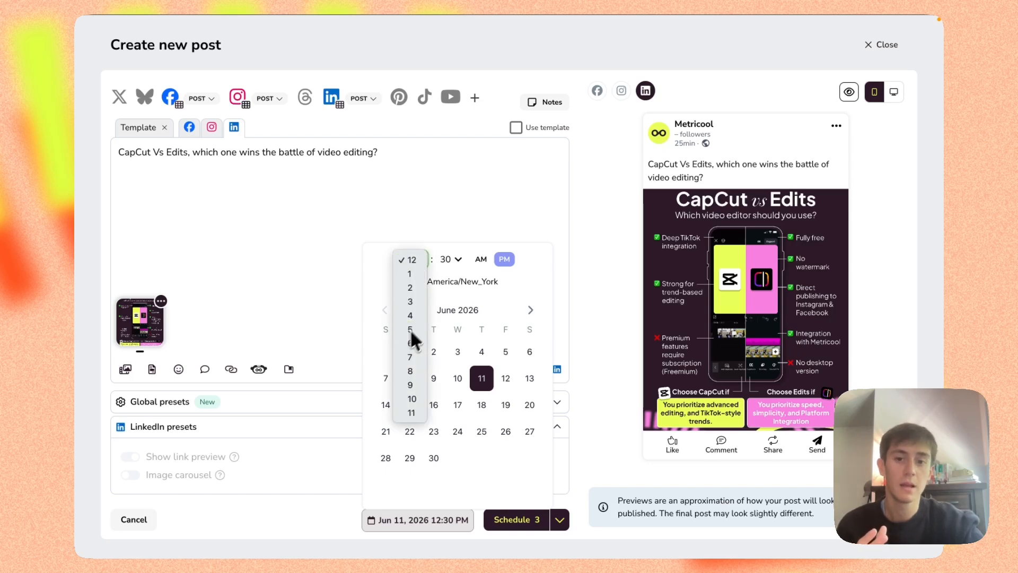
left_click(483, 263)
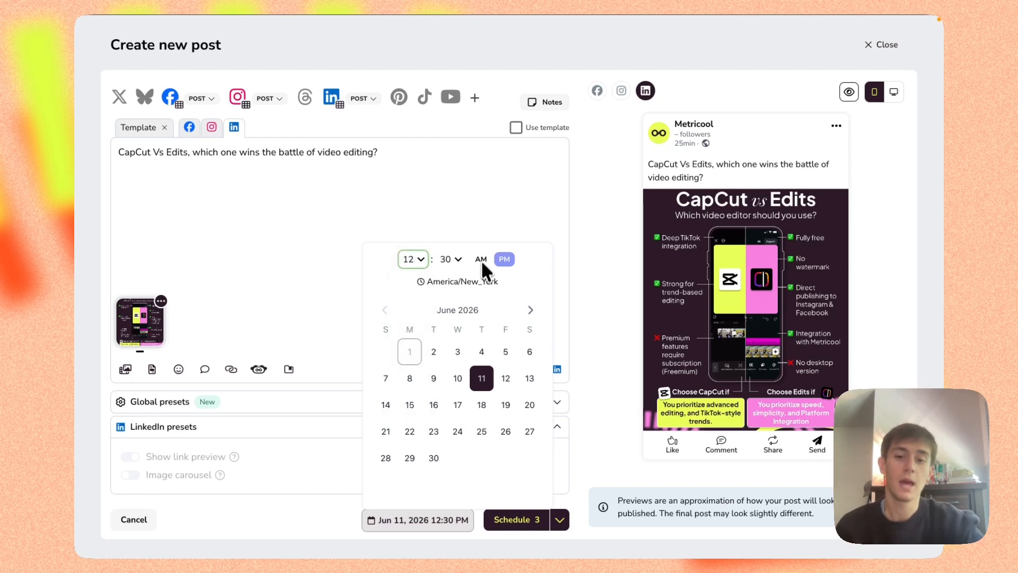
left_click(514, 517)
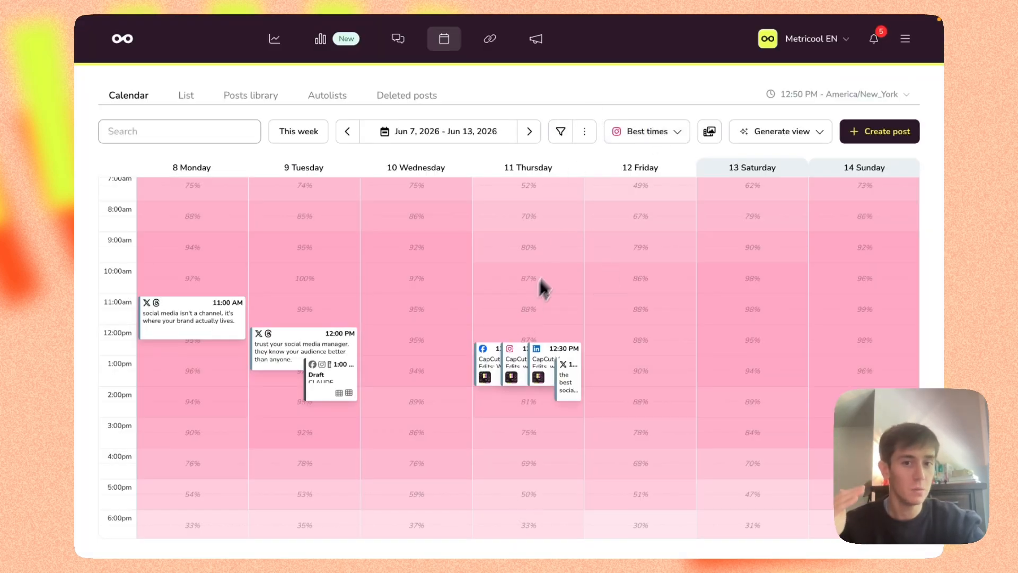
Check the best-times options and move Thursday's Instagram post to 11:00 AM in the calendar
left_click(645, 133)
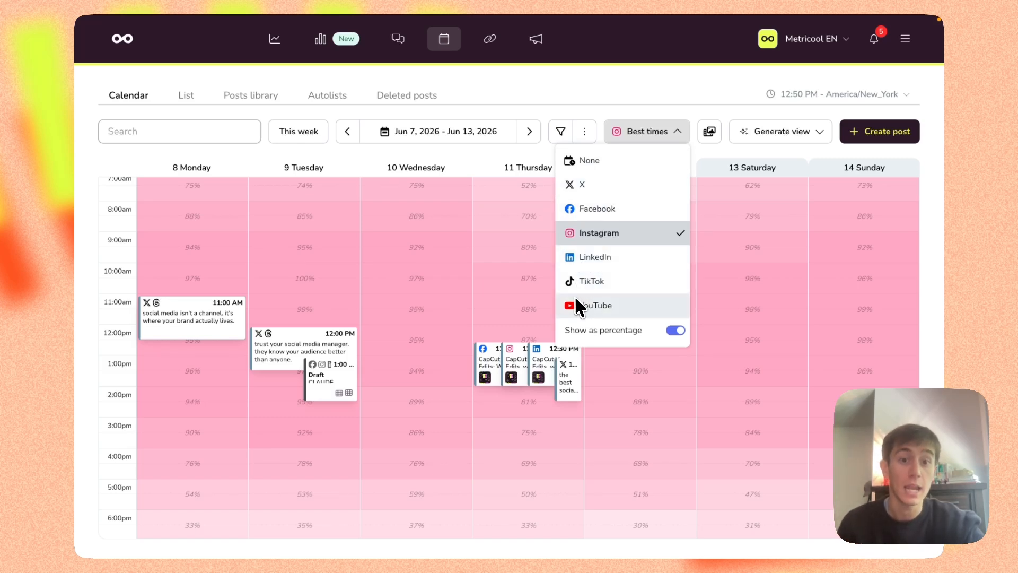
left_click(661, 132)
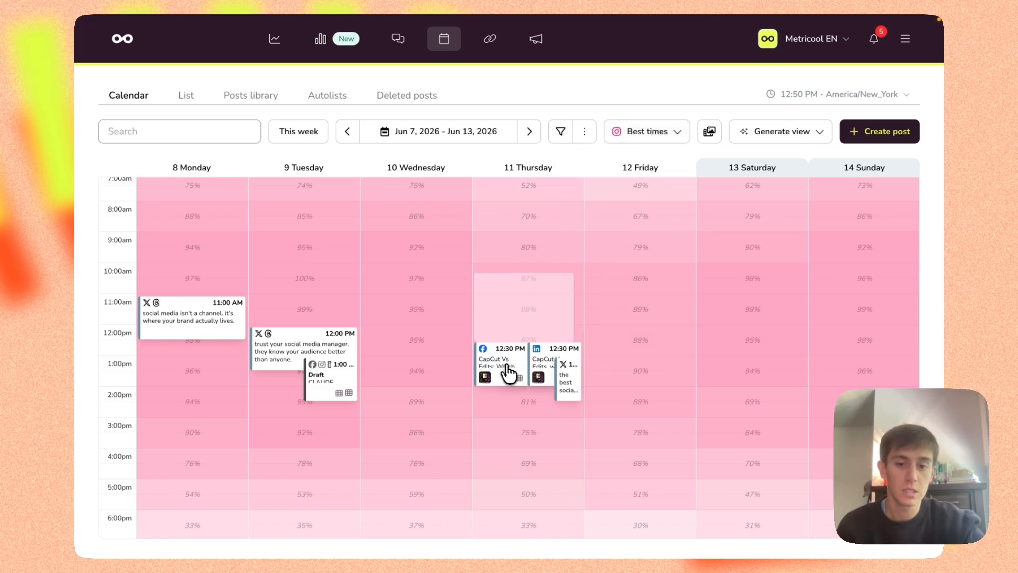
mouse_move(518, 377)
left_click_drag(518, 375, 492, 322)
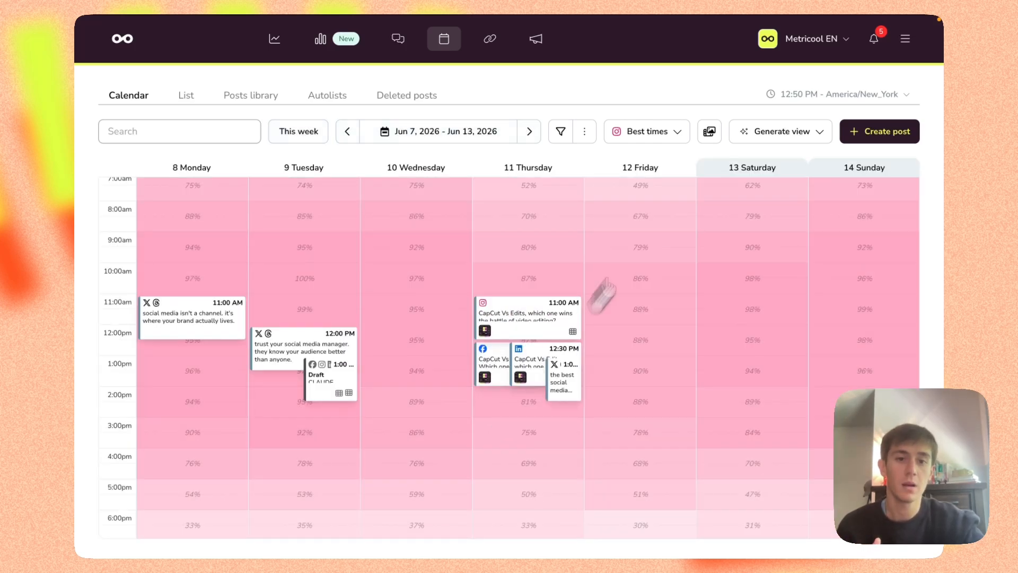
Using each network's best times, move Thursday's Facebook post to 2:30 PM and the LinkedIn post to 11:30 AM
left_click(662, 134)
left_click(610, 208)
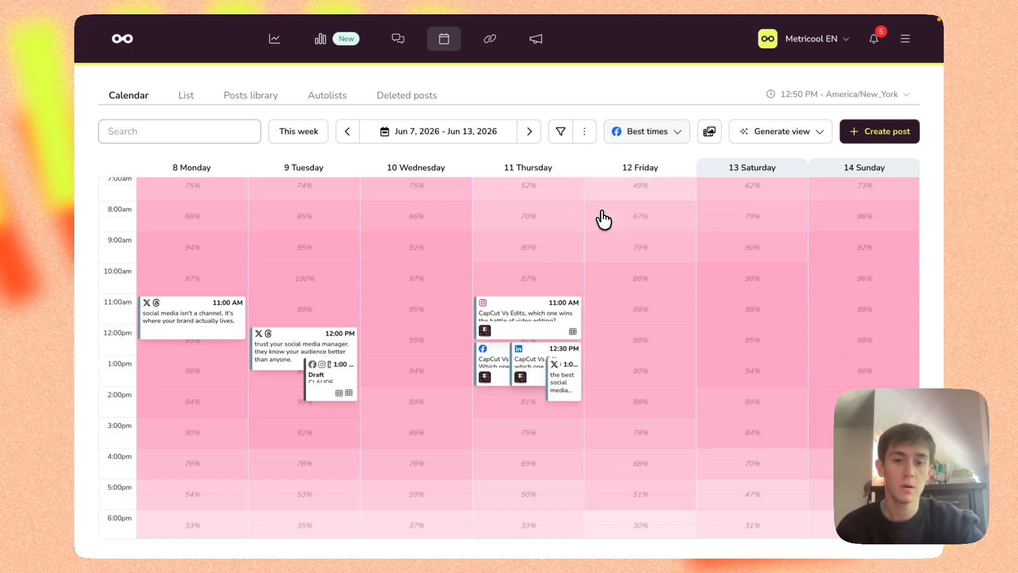
left_click(636, 259)
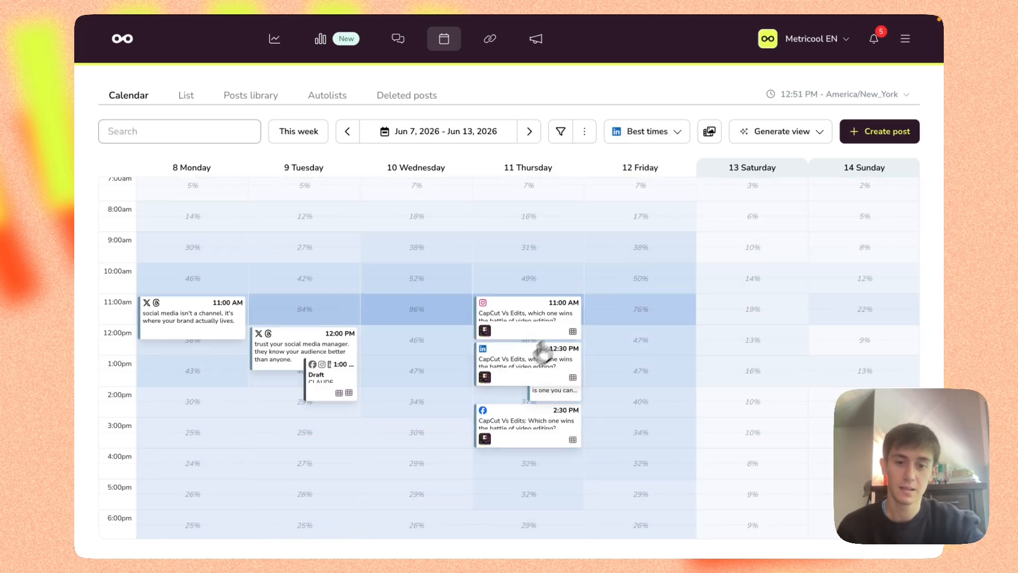
left_click_drag(493, 361, 537, 334)
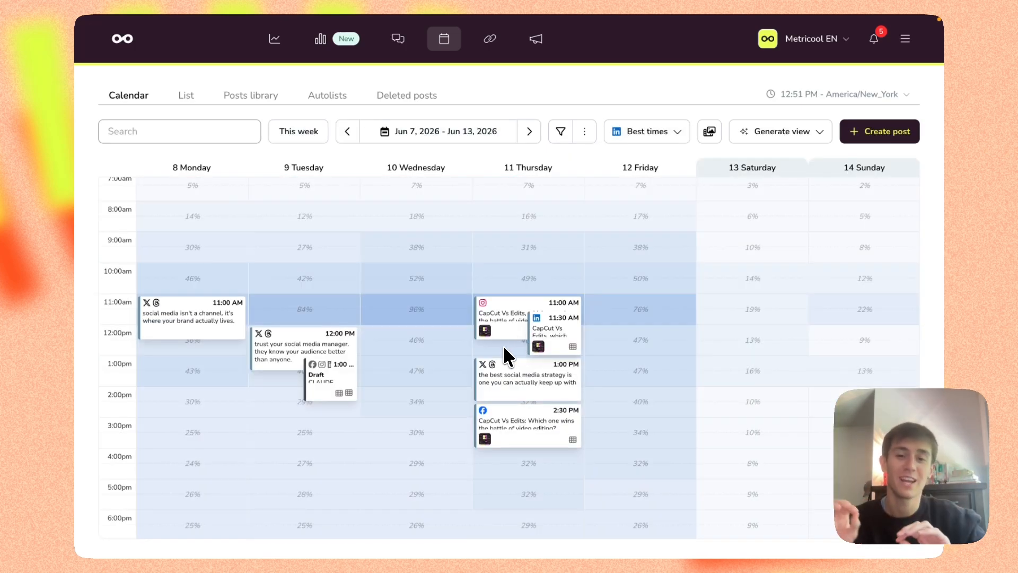